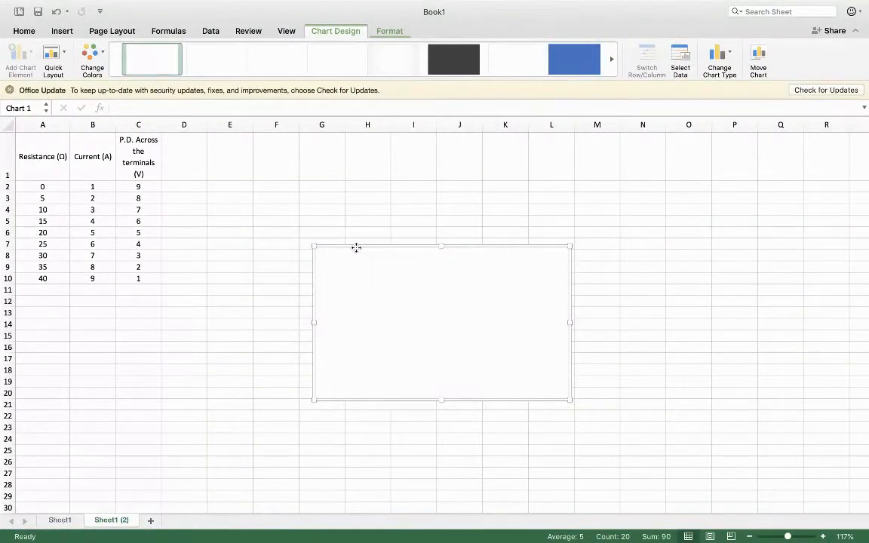
- Delete the empty chart from the Sheet1 (2) worksheet
key("Delete")
left_click(322, 248)
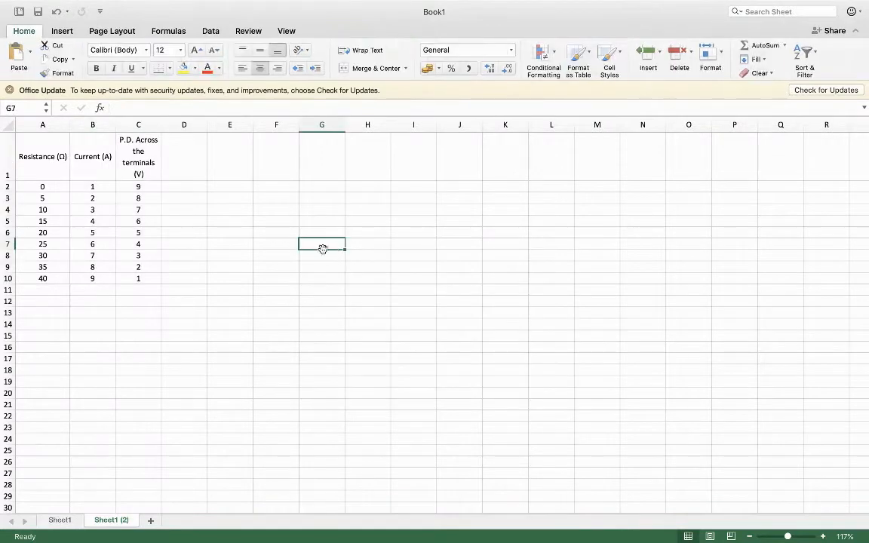
left_click(172, 201)
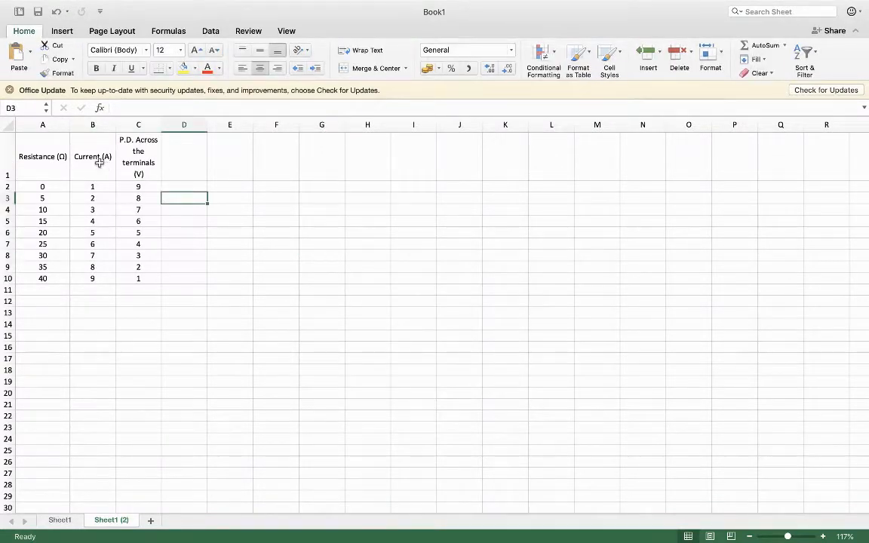
- Select the Current and P.D. columns with their headers, range B1:C10, as the chart data
left_click_drag(99, 162, 136, 277)
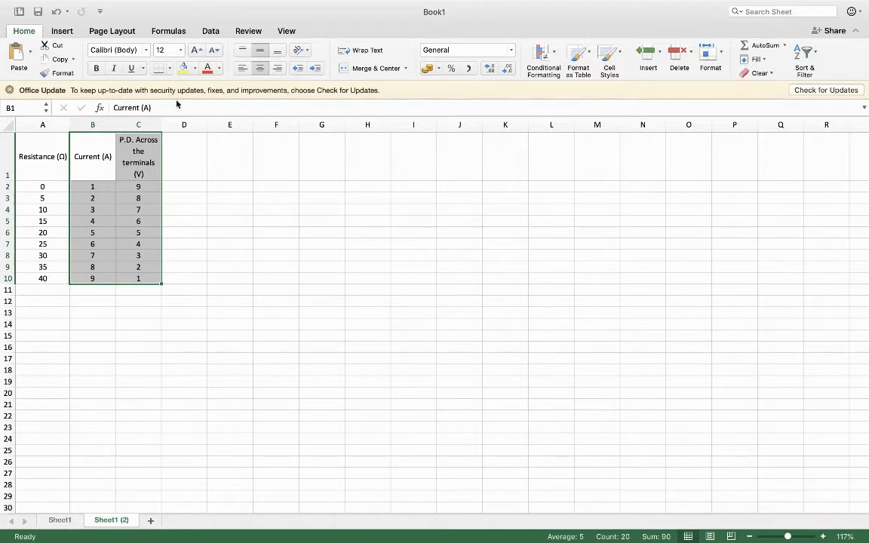
left_click(63, 32)
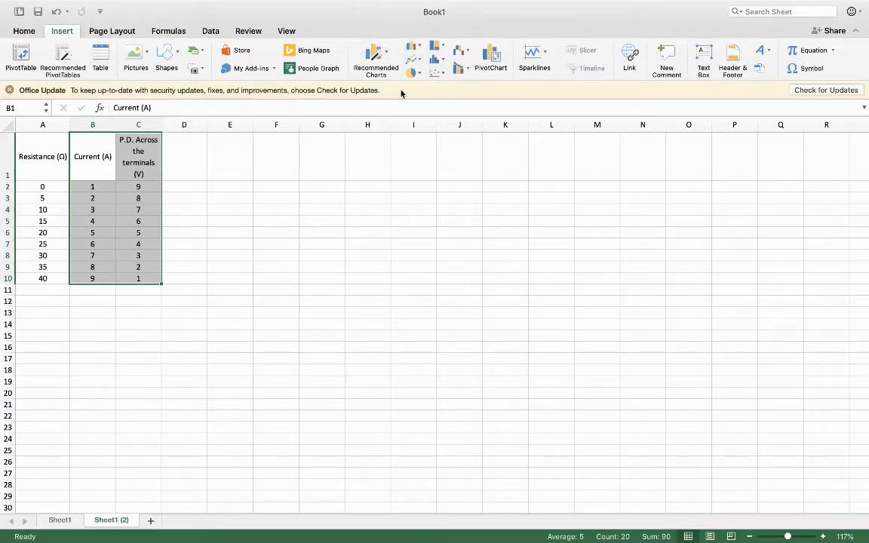
- Browse the recommended chart types for the selected Current and P.D. data
left_click(387, 54)
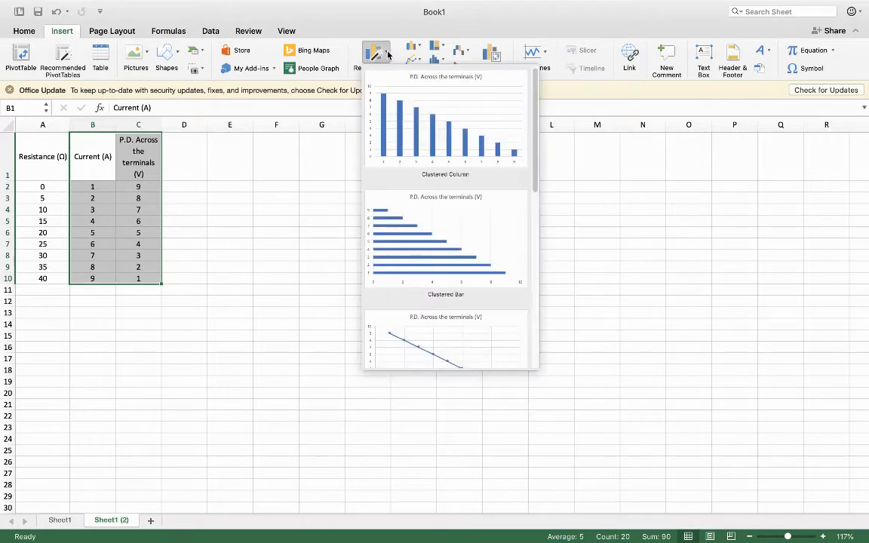
scroll(441, 243, "down", 2)
scroll(441, 243, "down", 10)
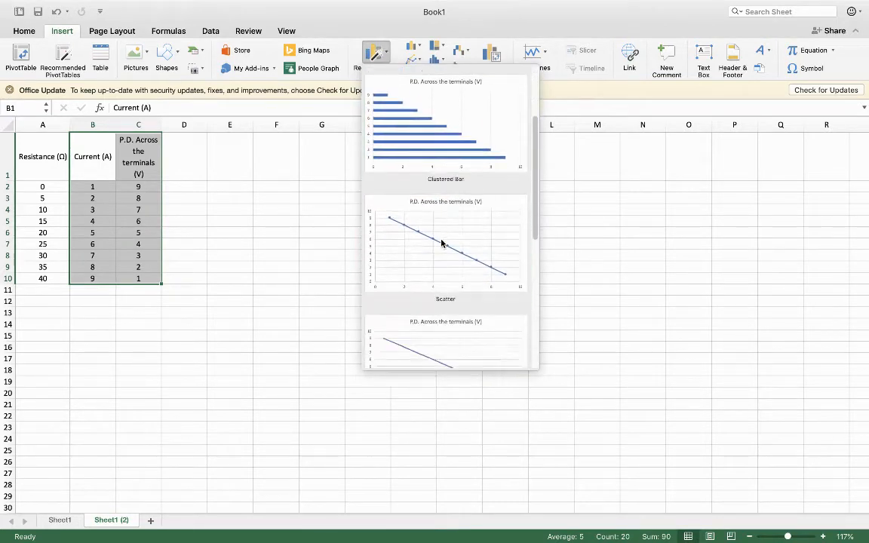
scroll(441, 243, "up", 8)
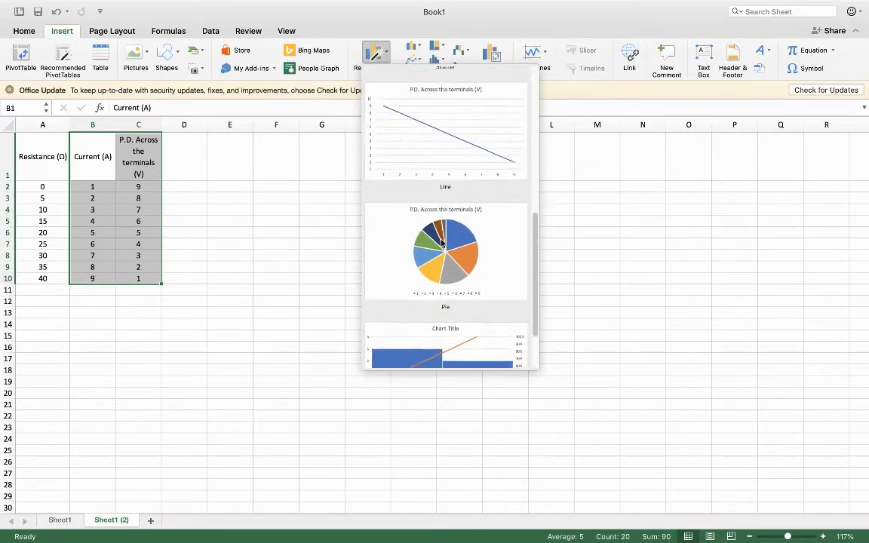
scroll(462, 154, "up", 2)
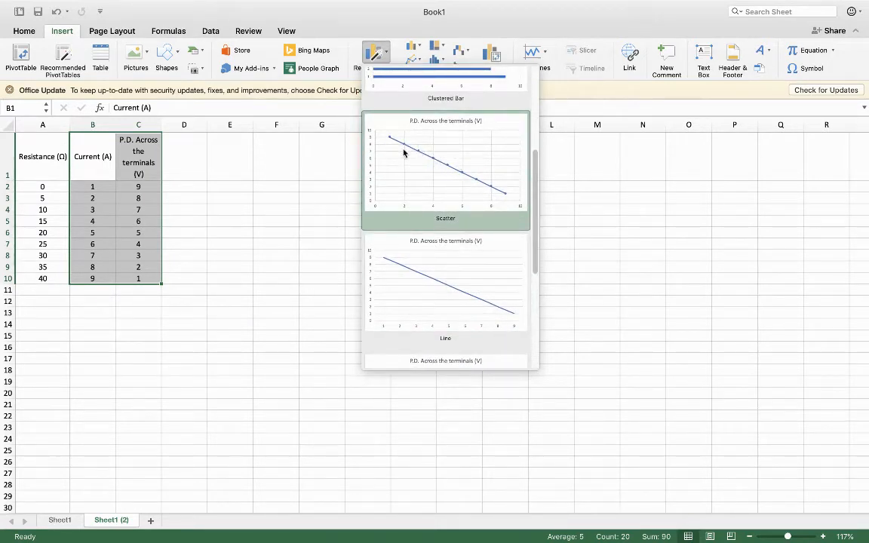
left_click(520, 15)
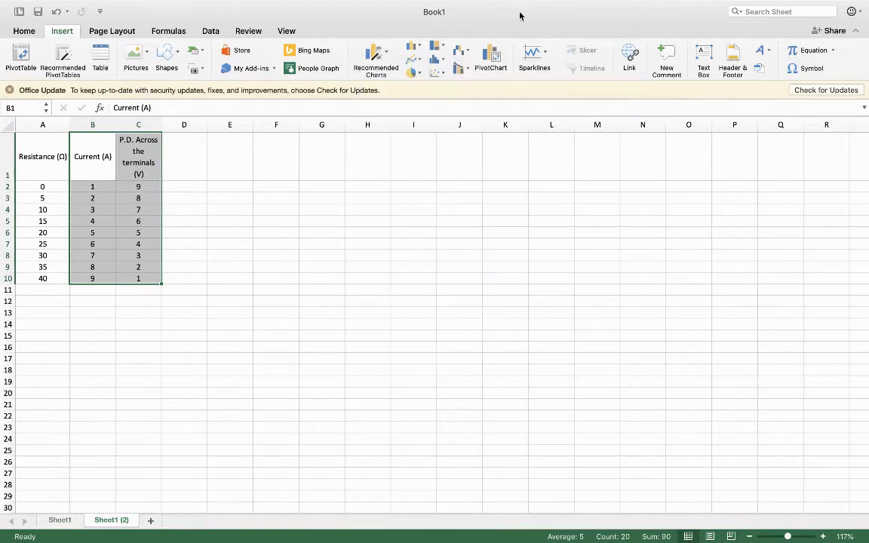
- Insert a markers-only Scatter chart from the selected data and enlarge it to cover about F2 to N24
left_click(445, 76)
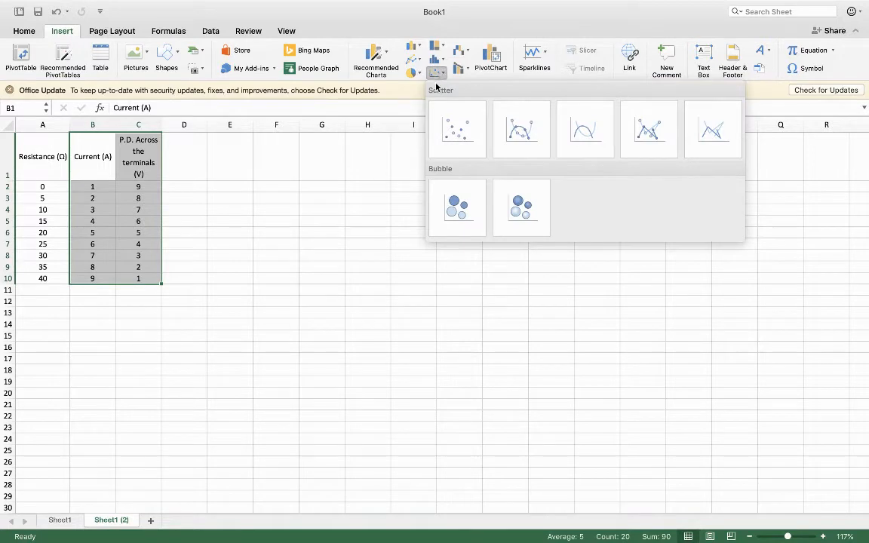
left_click(462, 132)
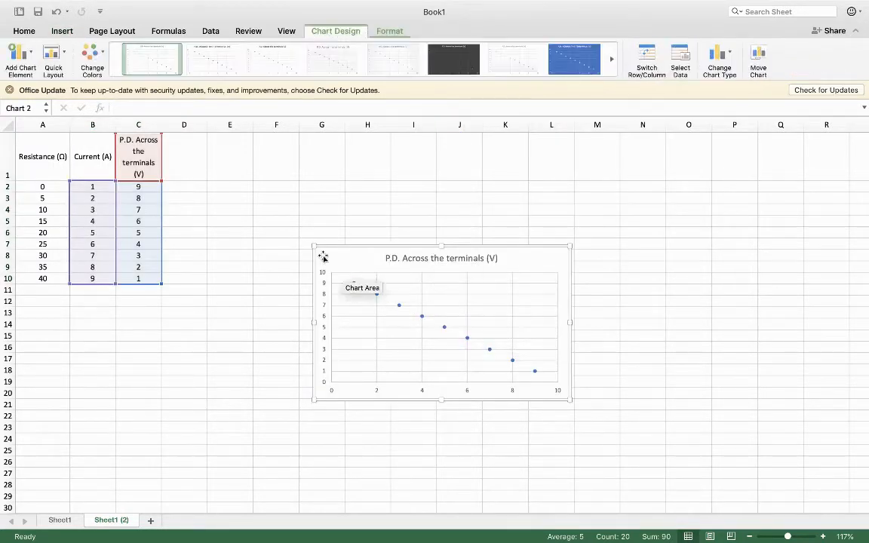
left_click_drag(313, 246, 256, 178)
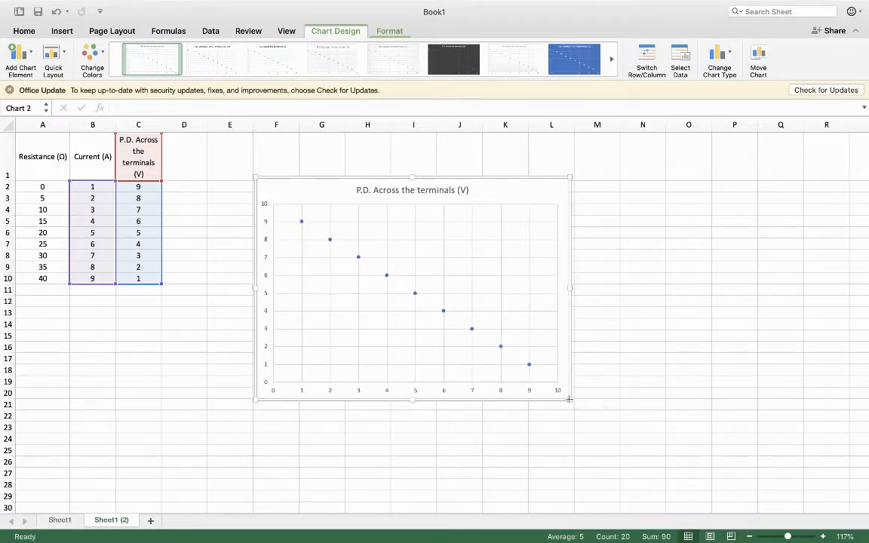
left_click_drag(569, 399, 657, 442)
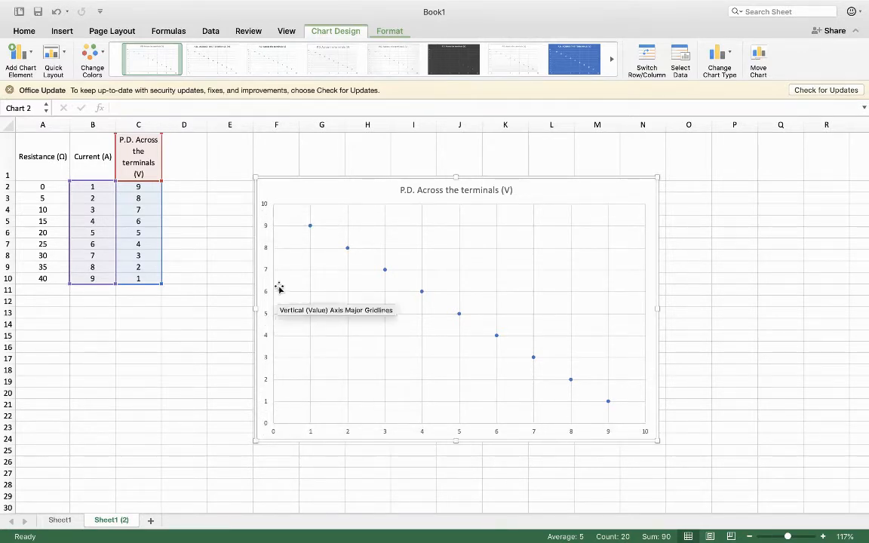
left_click(33, 57)
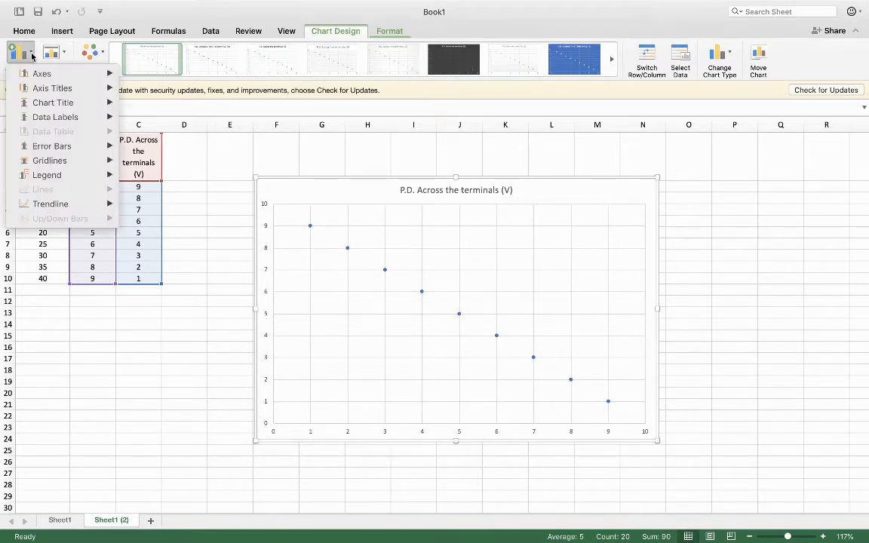
mouse_move(68, 74)
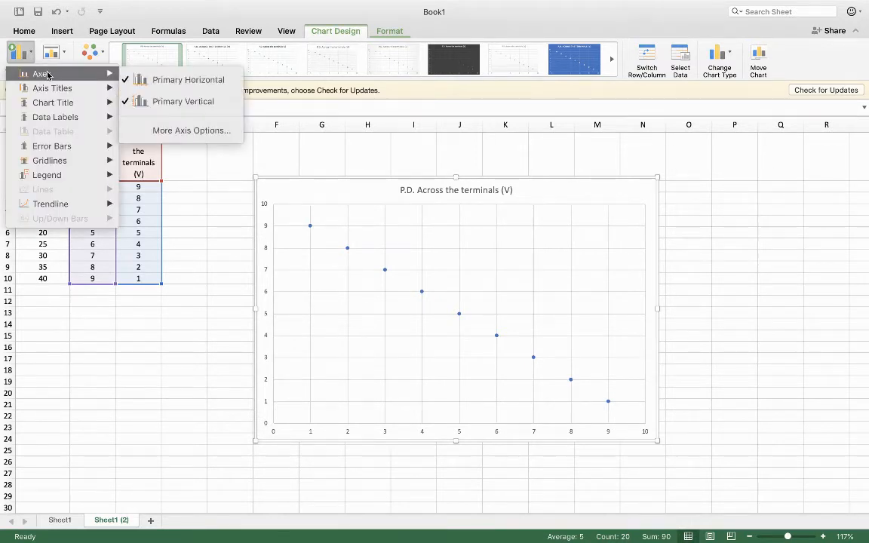
left_click(160, 80)
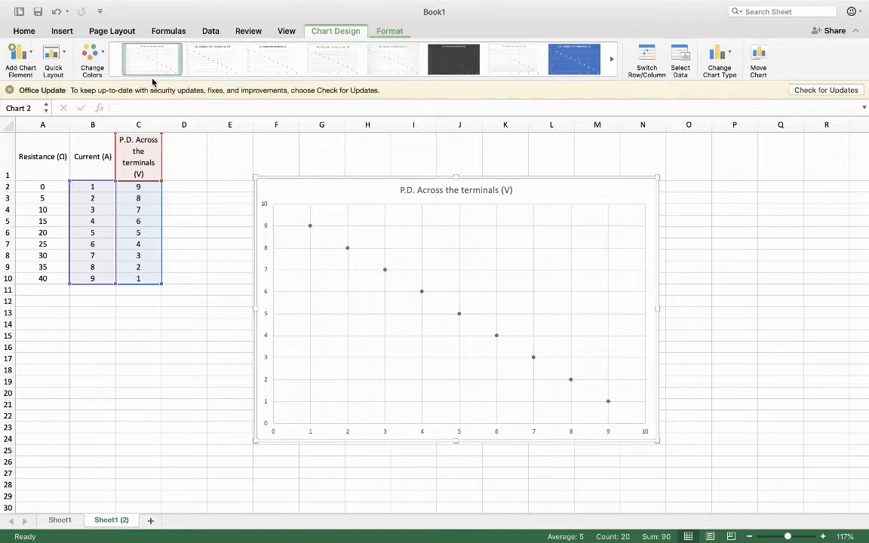
left_click(32, 56)
mouse_move(59, 70)
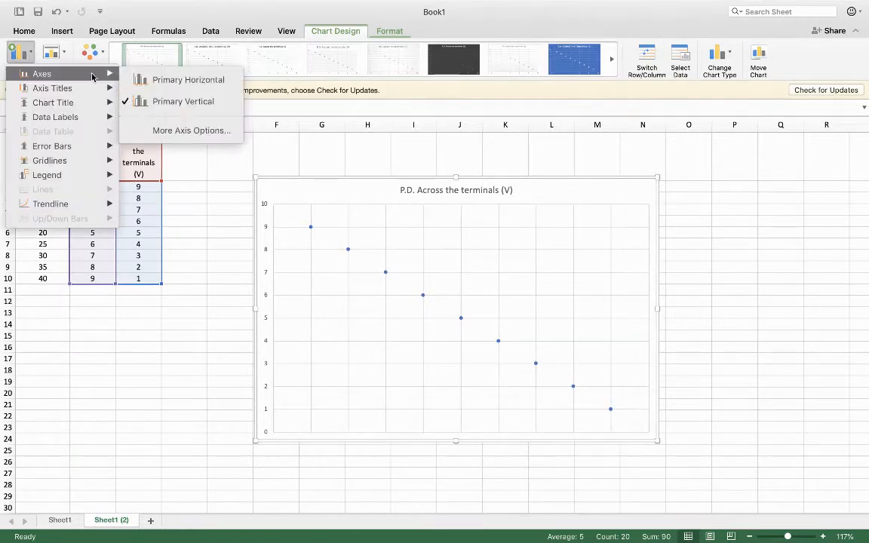
left_click(190, 83)
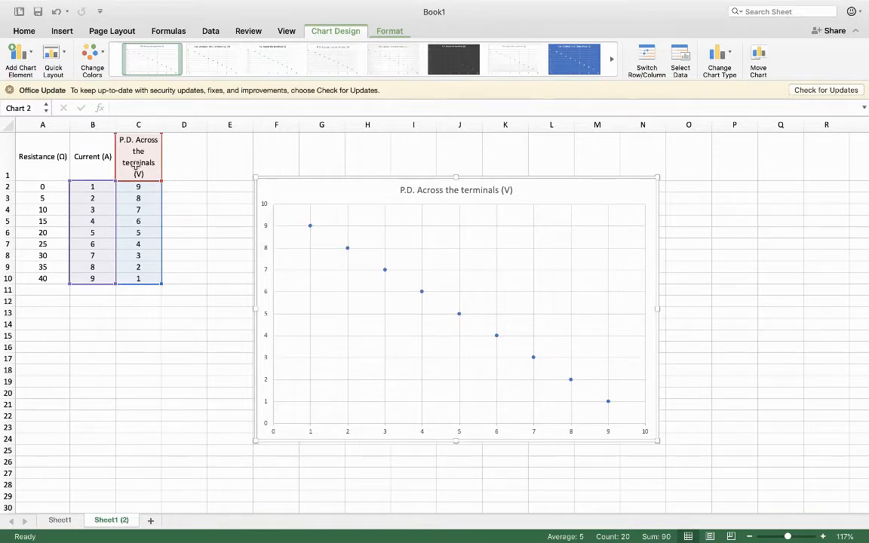
- Add a title to the chart's primary horizontal axis
left_click(31, 57)
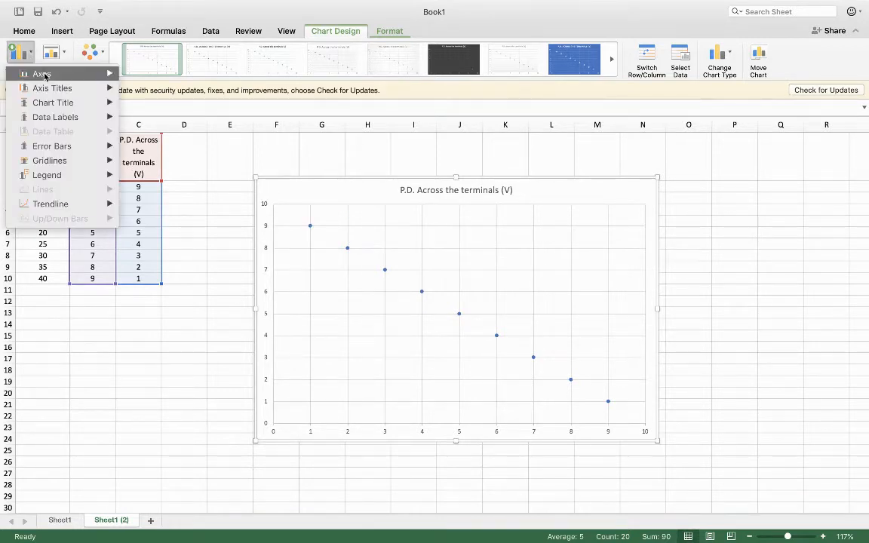
mouse_move(51, 89)
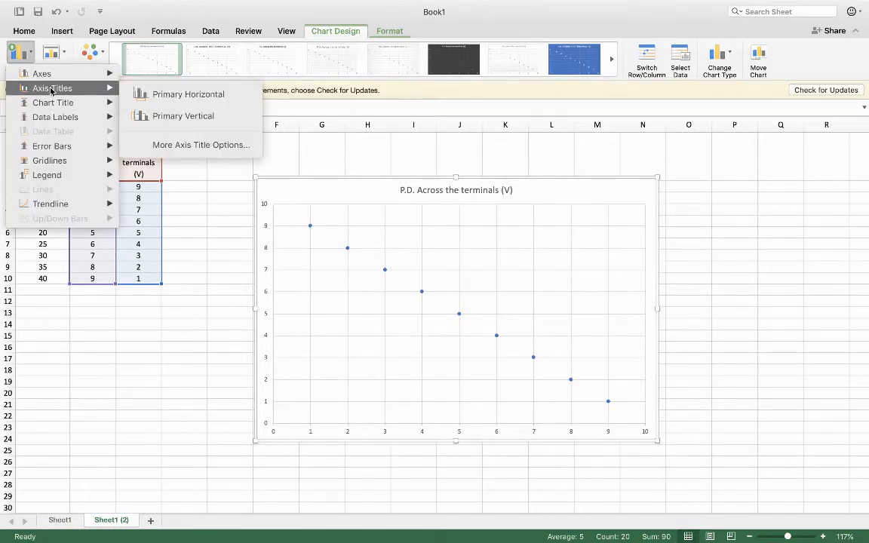
left_click(176, 95)
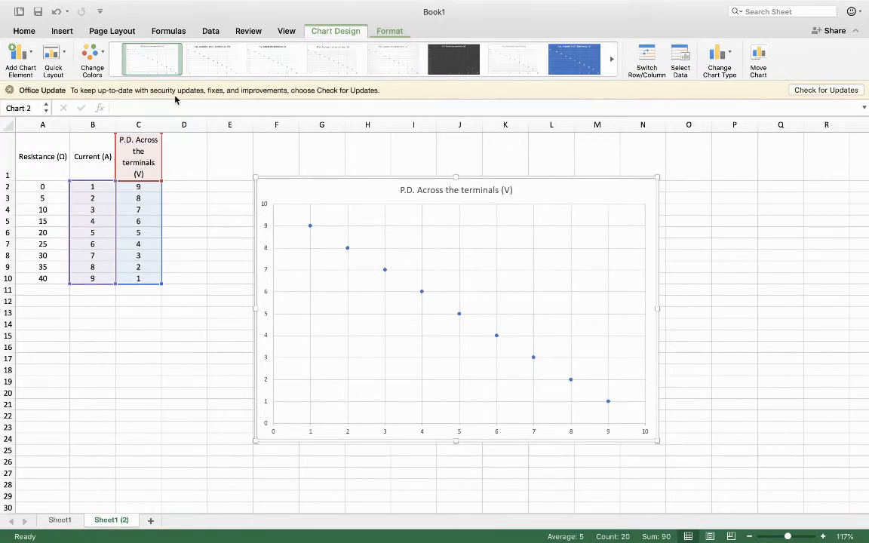
- Try adding a title to the chart's primary vertical axis and clear its placeholder text
left_click(28, 53)
mouse_move(53, 80)
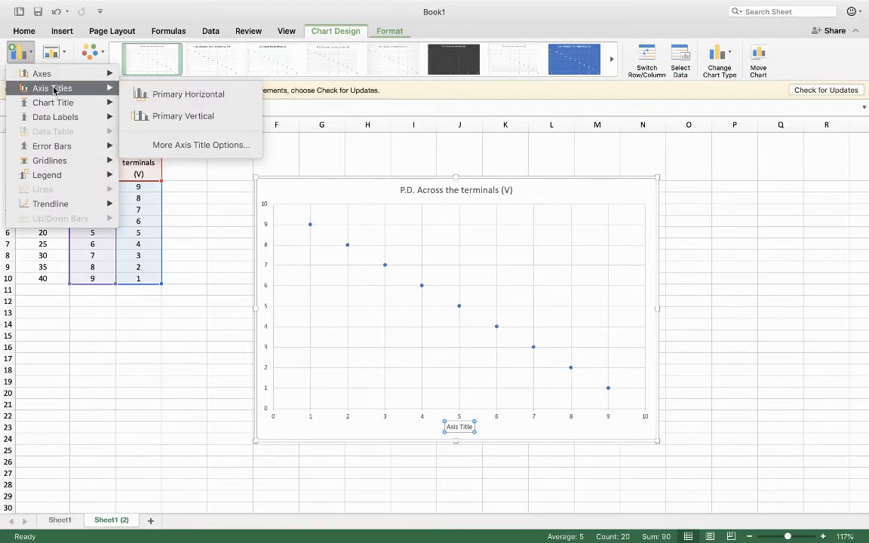
left_click(184, 116)
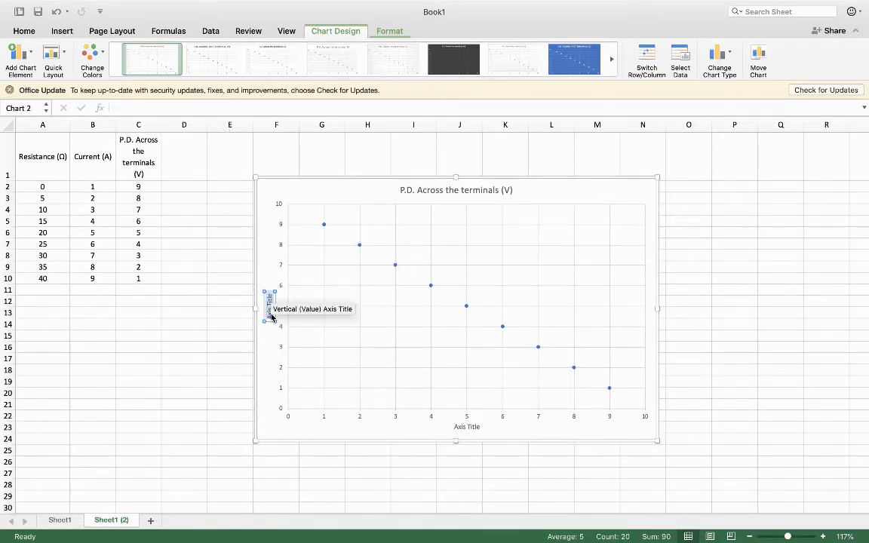
key("BackSpace")
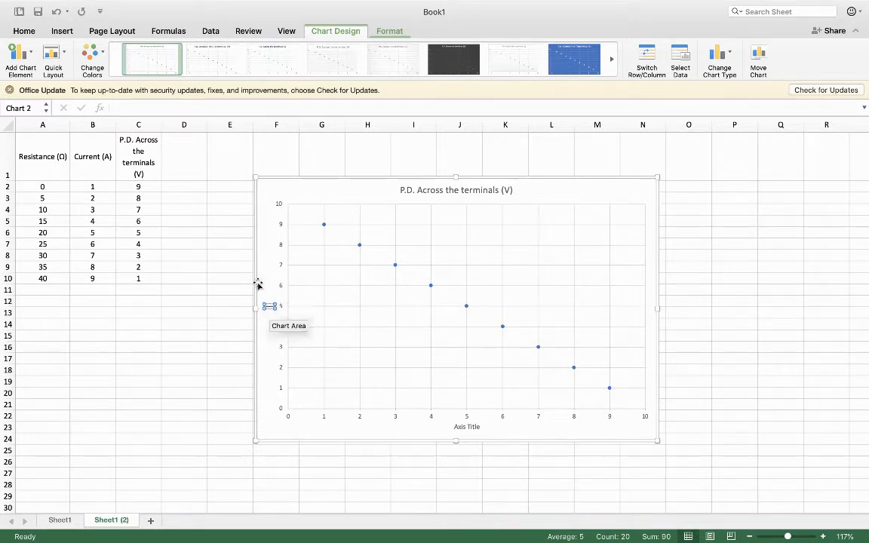
- Copy the header text "P.D. Across the terminals (V)" from inside cell C1
left_click(138, 151)
double_click(138, 151)
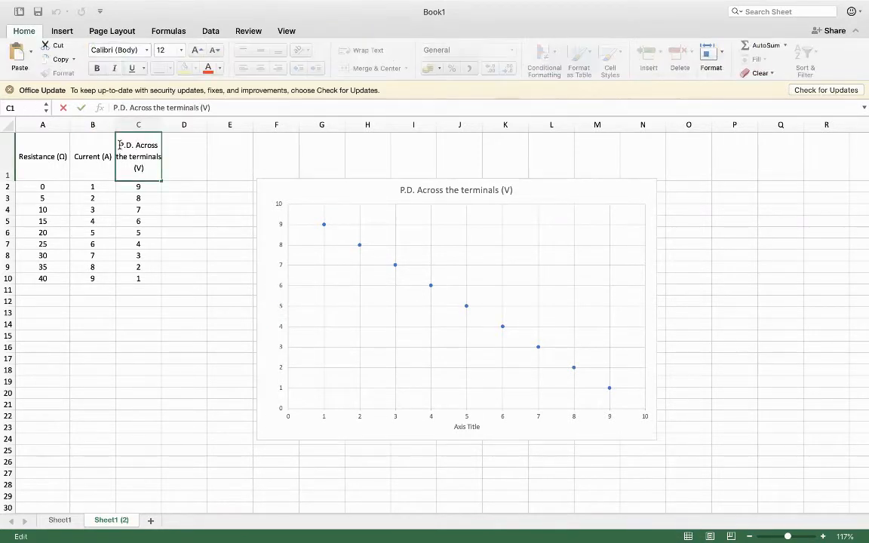
left_click_drag(119, 143, 166, 165)
key("super+c")
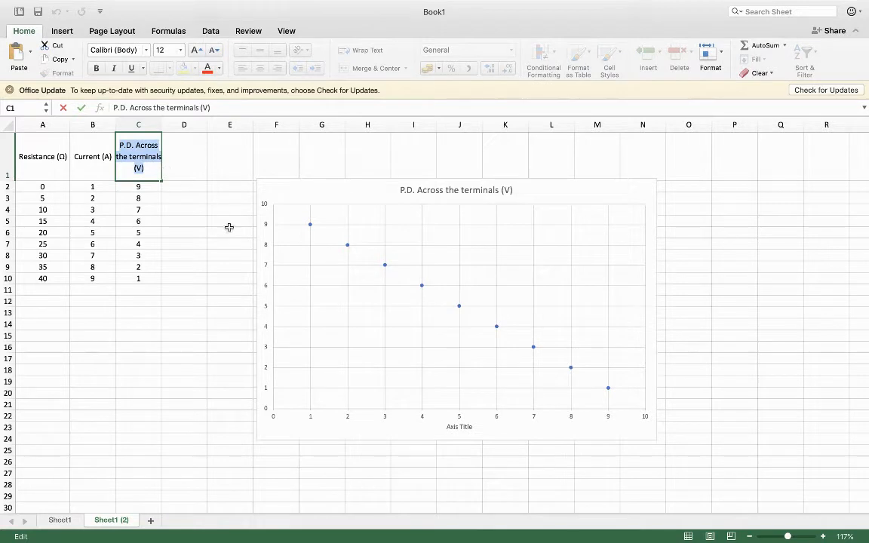
- Add a primary vertical axis title to the chart and replace its placeholder with the copied text "P.D. Across the terminals (V)"
left_click(268, 266)
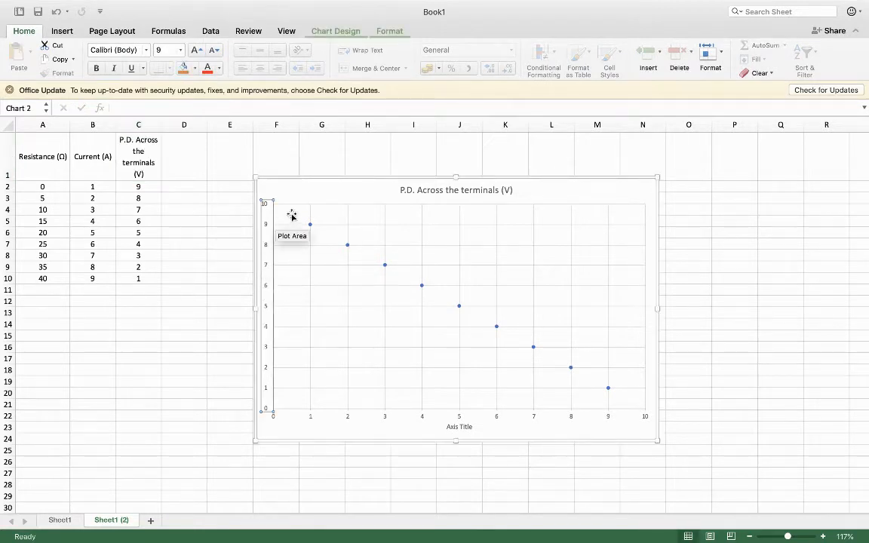
left_click(335, 196)
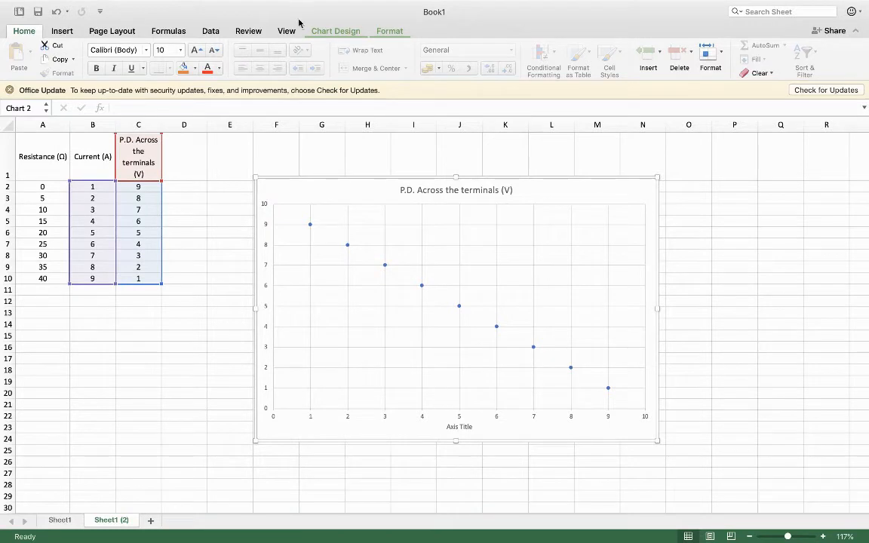
left_click(332, 32)
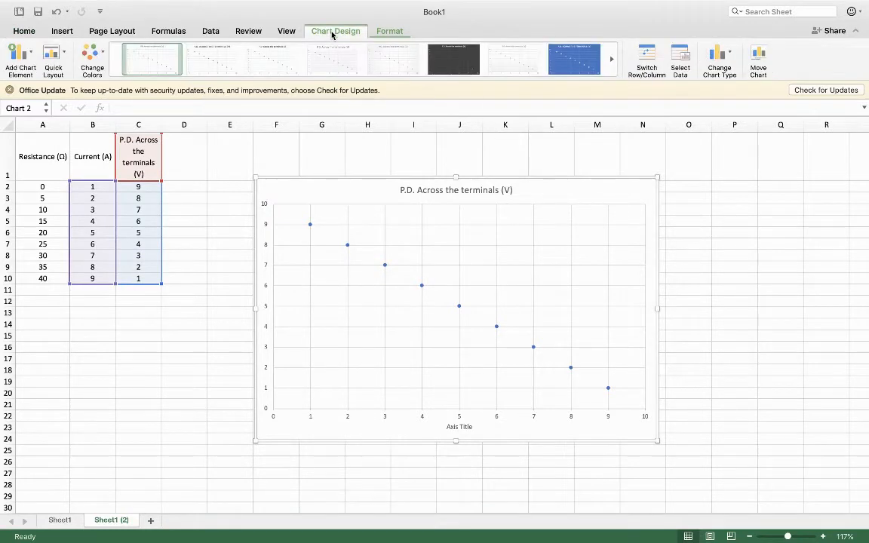
left_click(28, 51)
mouse_move(61, 87)
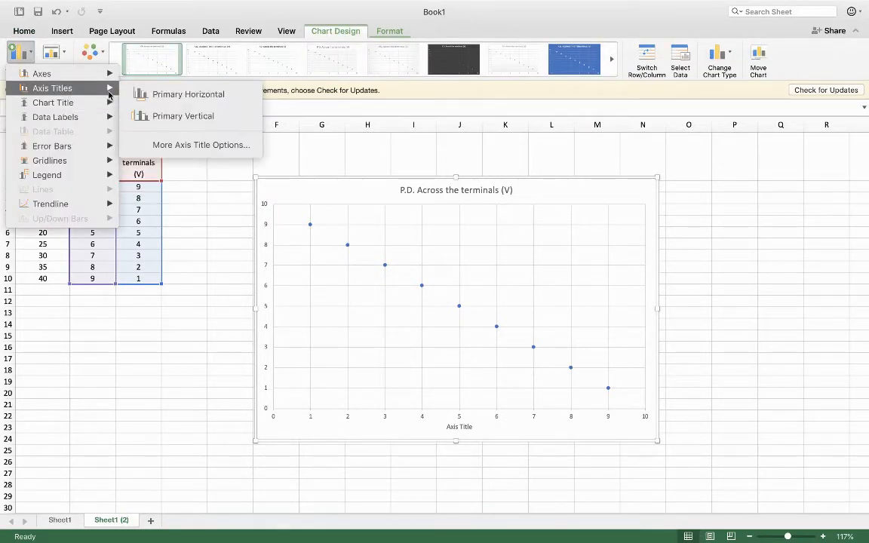
left_click(173, 117)
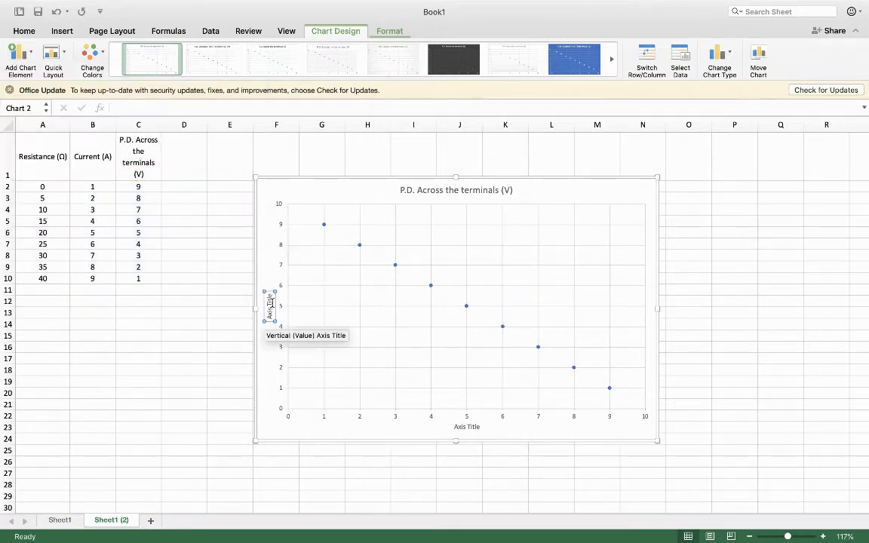
left_click_drag(269, 299, 269, 316)
key("super+v")
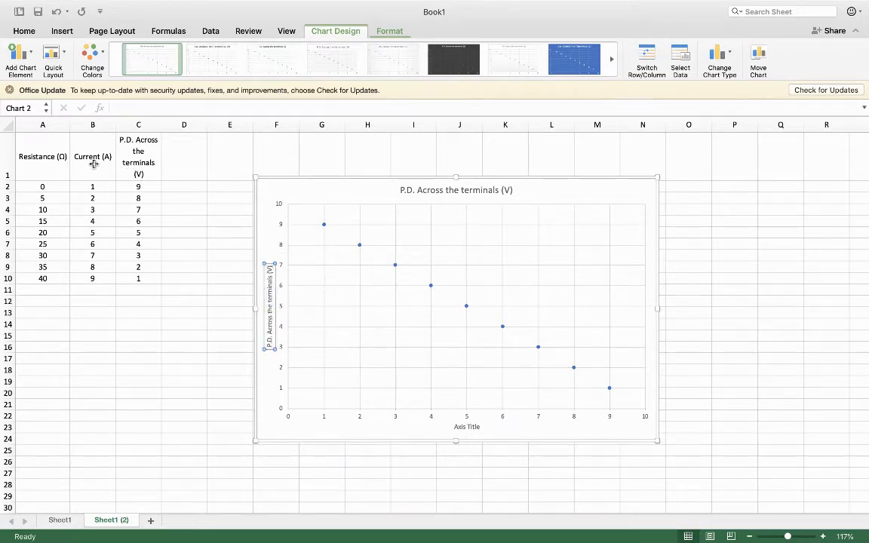
- Change the horizontal axis title's text to "Current (A)"
left_click(471, 427)
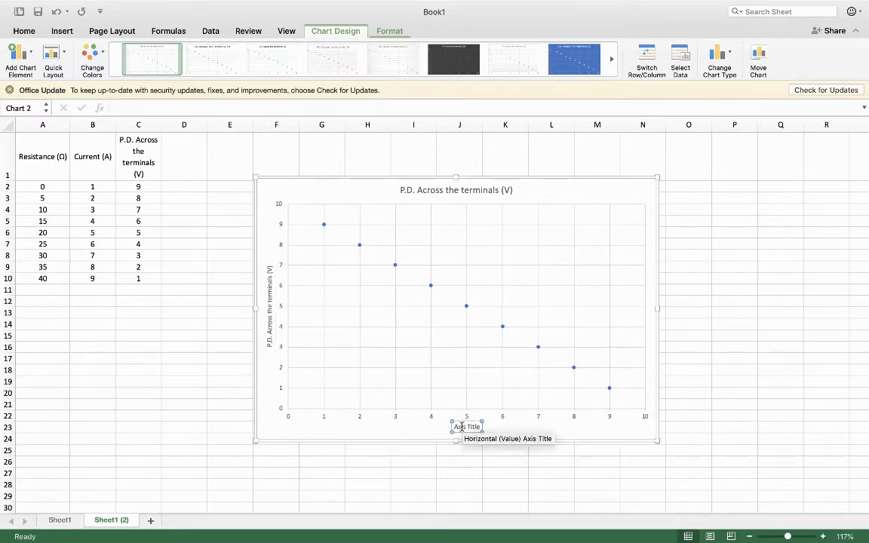
type("Cu")
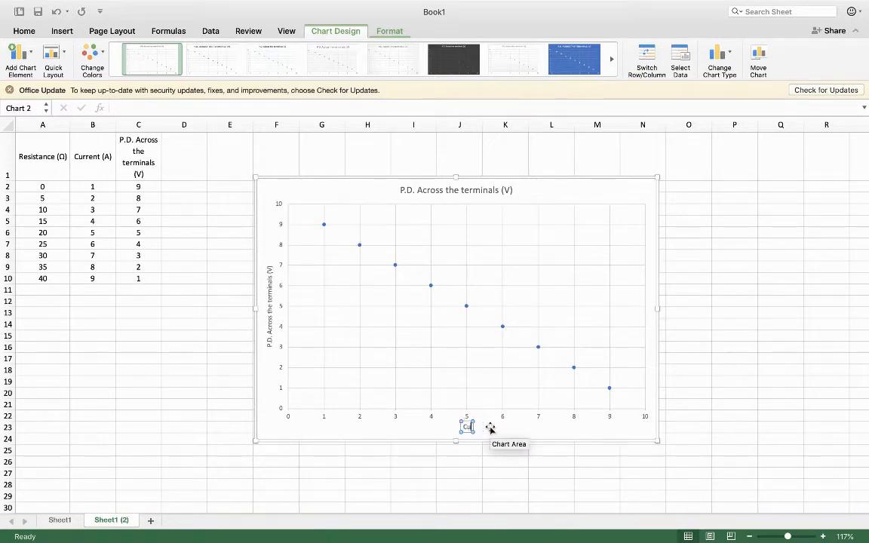
type("rrent (A)")
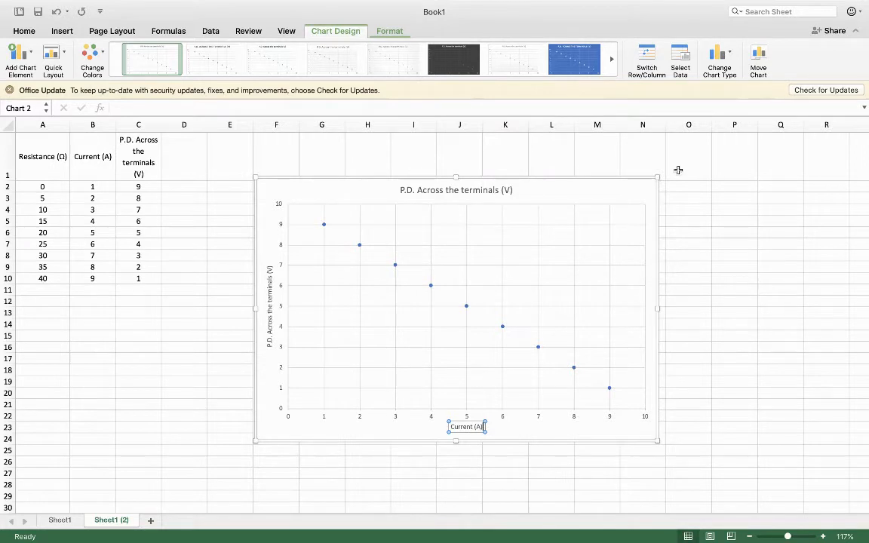
- Change the chart title to "P.D. Across the terminals vs. Current" and move the chart slightly up and closer to the data table
left_click(601, 185)
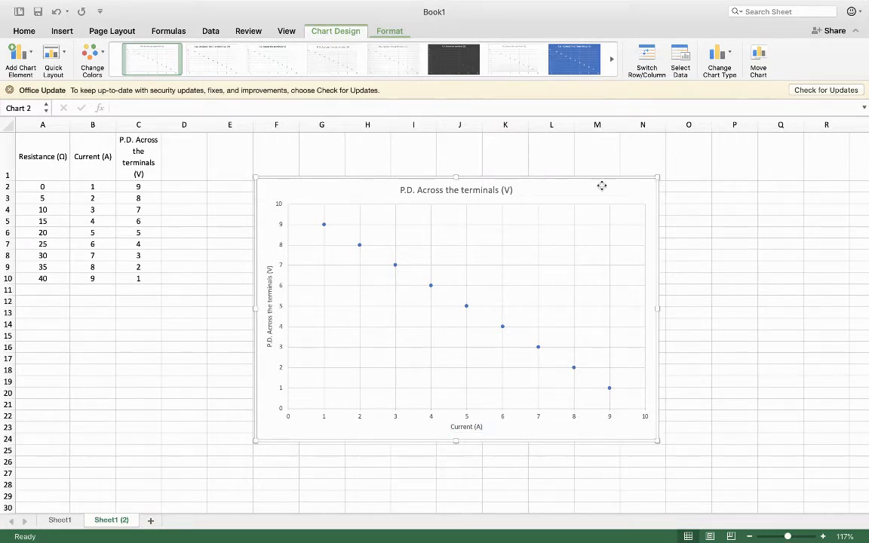
double_click(402, 189)
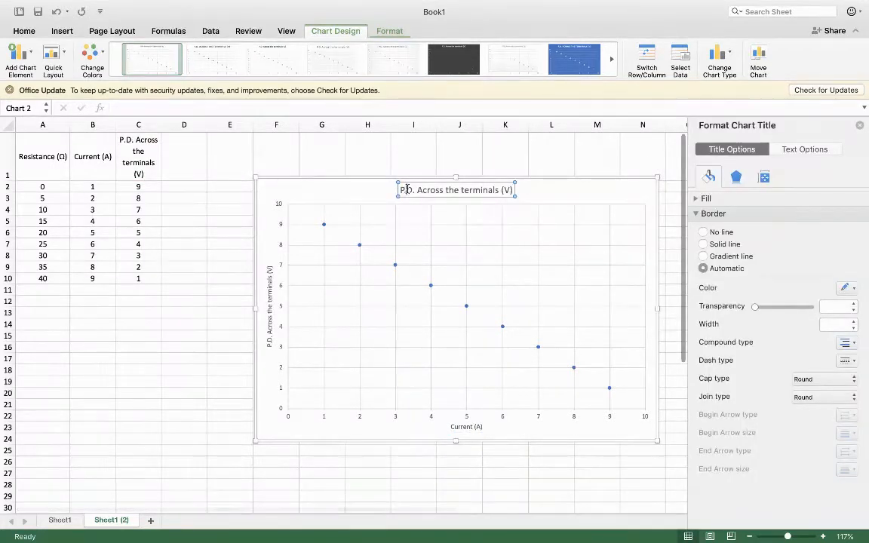
left_click_drag(402, 190, 517, 189)
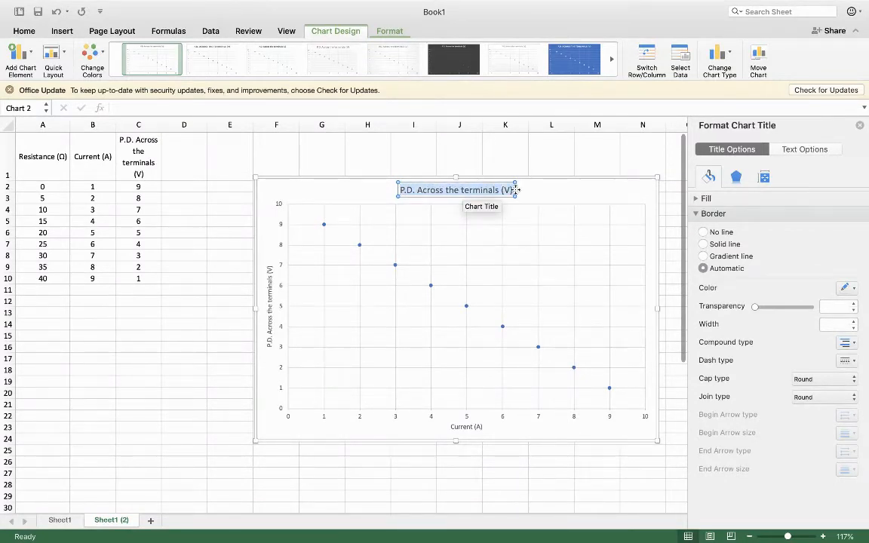
left_click(436, 192)
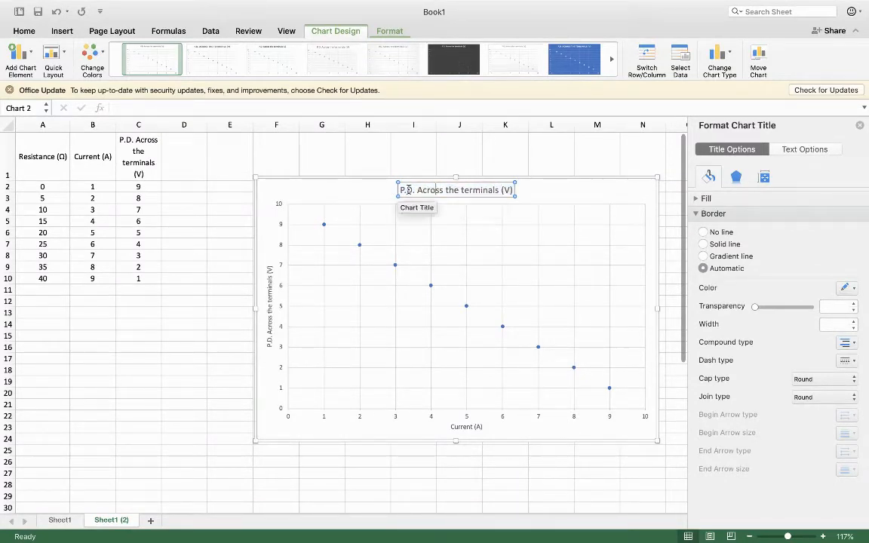
left_click(513, 190)
key("BackSpace")
key("BackSpace")
key("BackSpace")
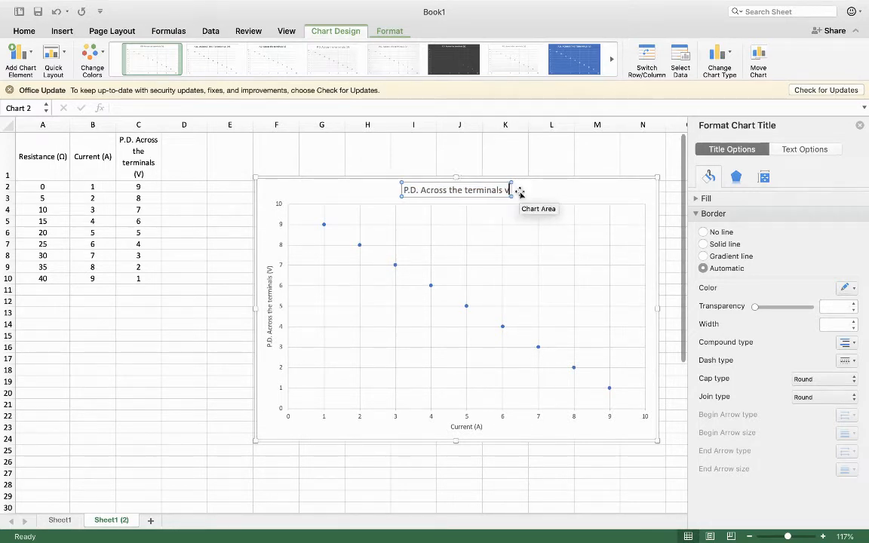
type("vs. Current")
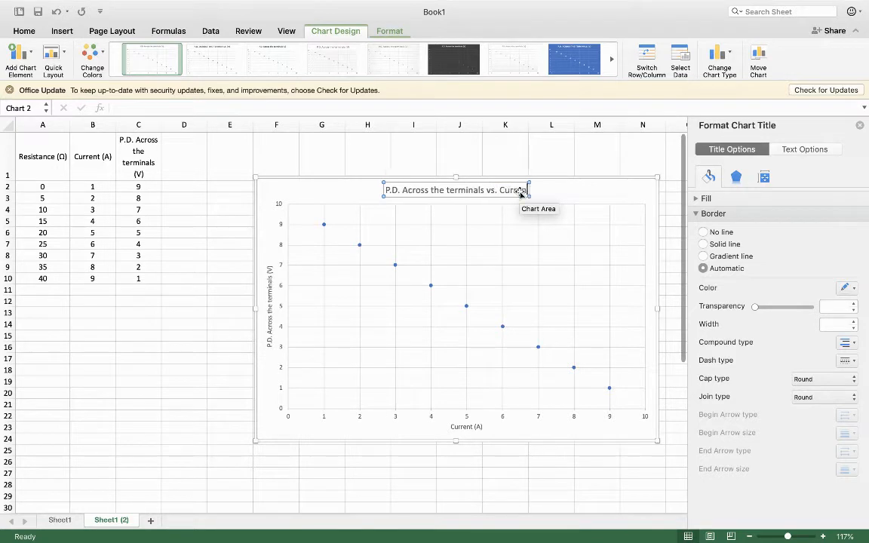
left_click(571, 198)
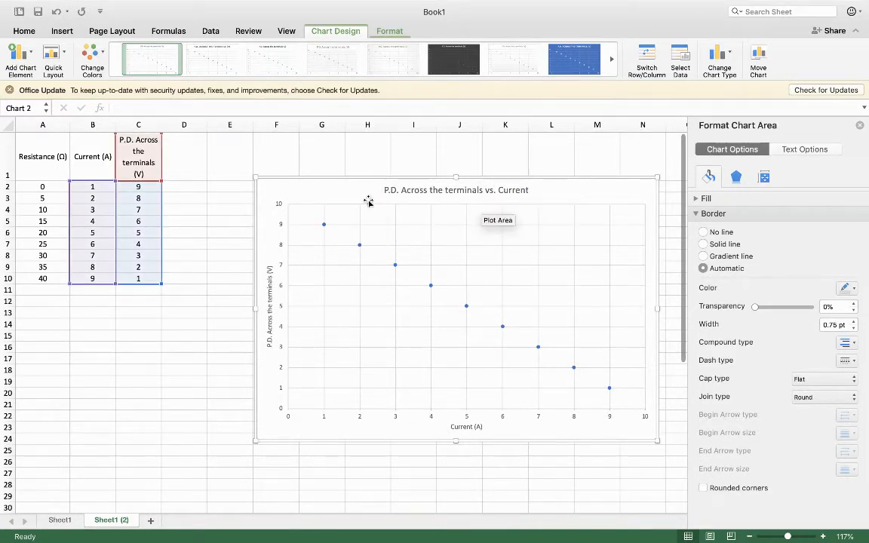
left_click_drag(275, 182, 255, 174)
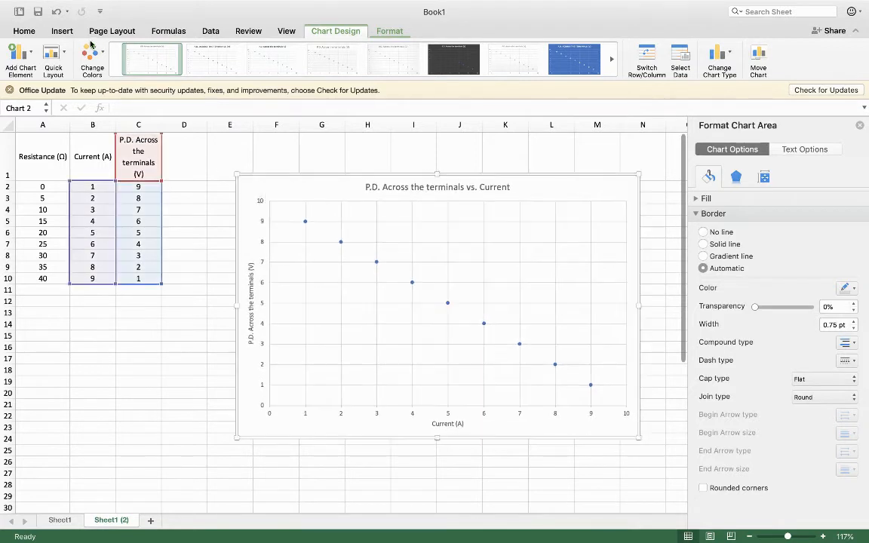
left_click(30, 54)
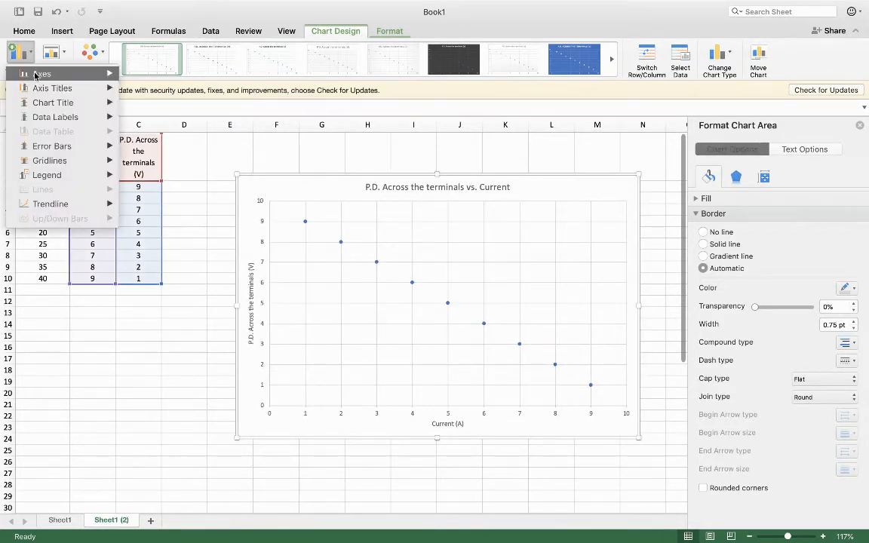
left_click(230, 11)
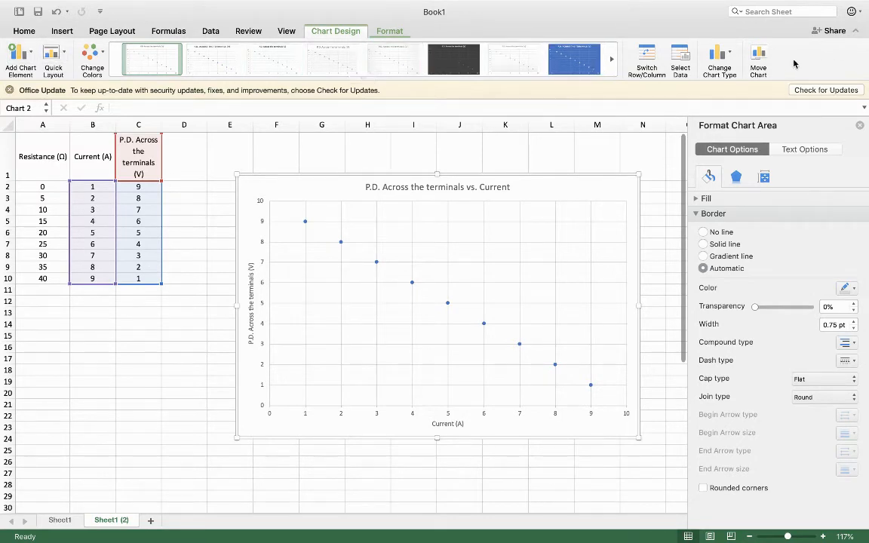
left_click(145, 373)
left_click(341, 184)
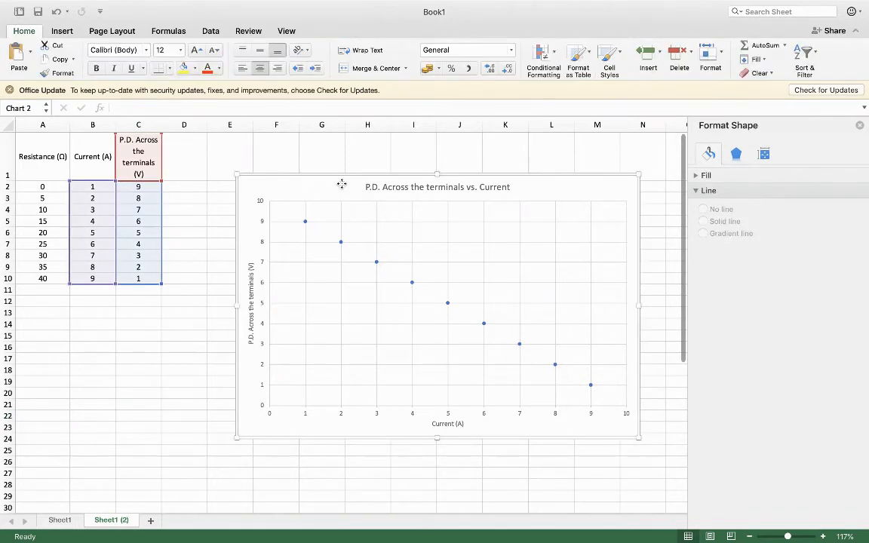
left_click(326, 32)
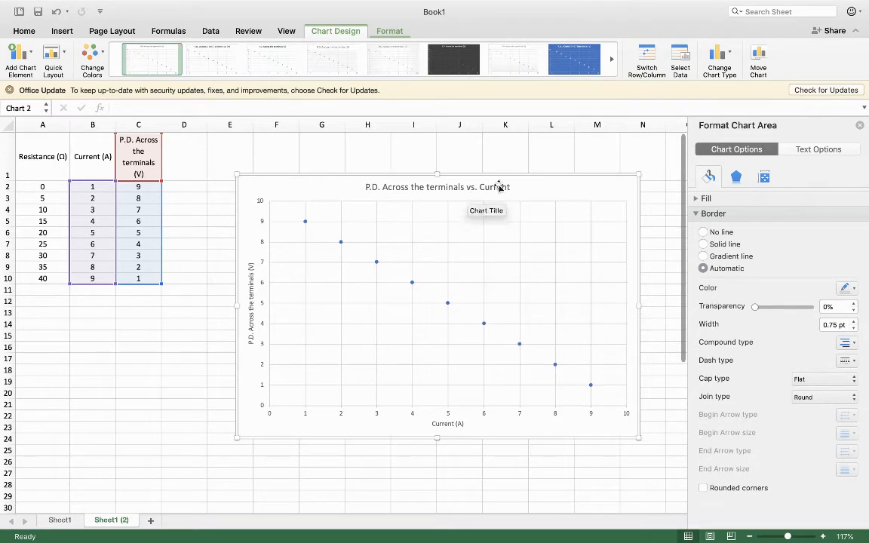
- Add a linear trendline to the scatter series with its equation displayed, and place the equation label just above the line
right_click(377, 265)
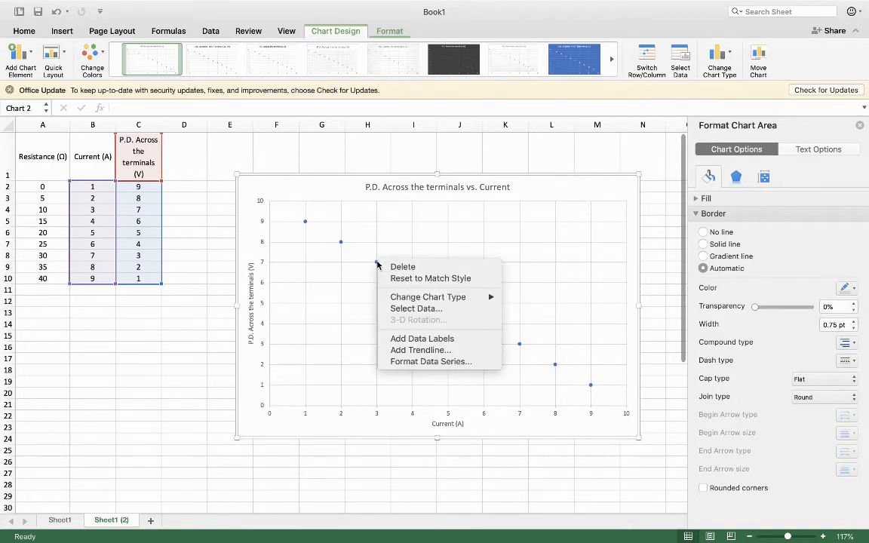
left_click(423, 350)
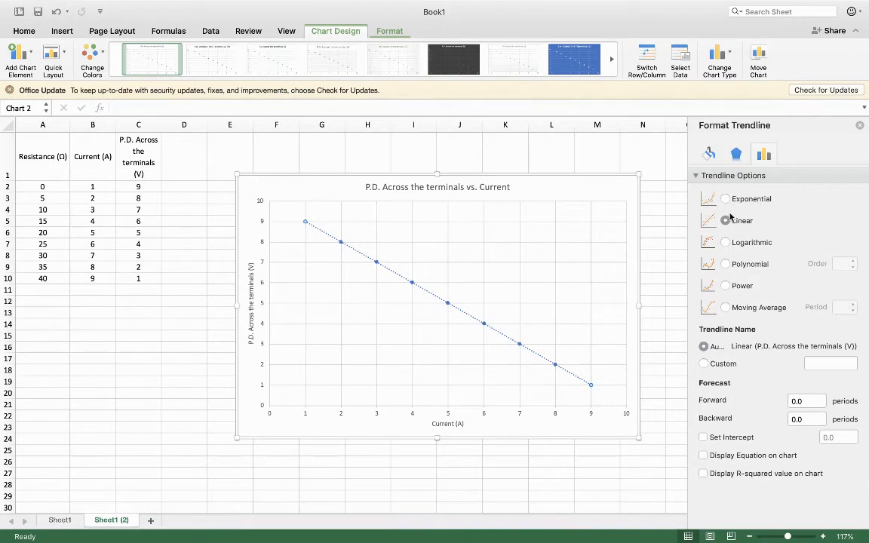
left_click(703, 457)
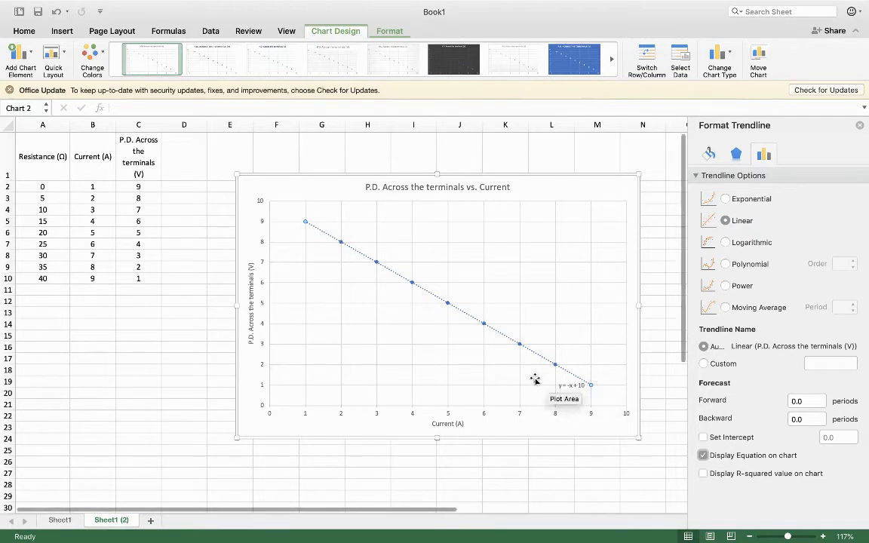
left_click_drag(568, 386, 547, 344)
left_click_drag(582, 401, 562, 359)
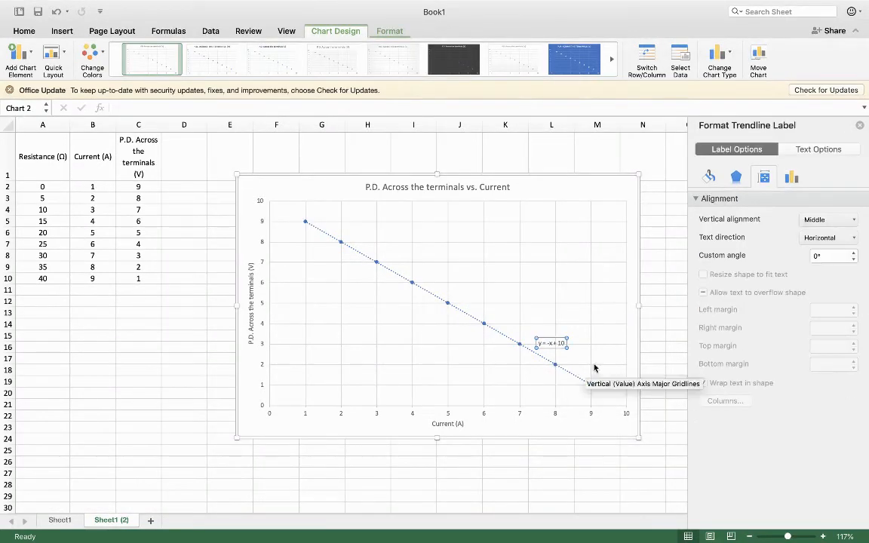
- Set the trendline's forecast to 1 period forward and 1 period backward
left_click(537, 354)
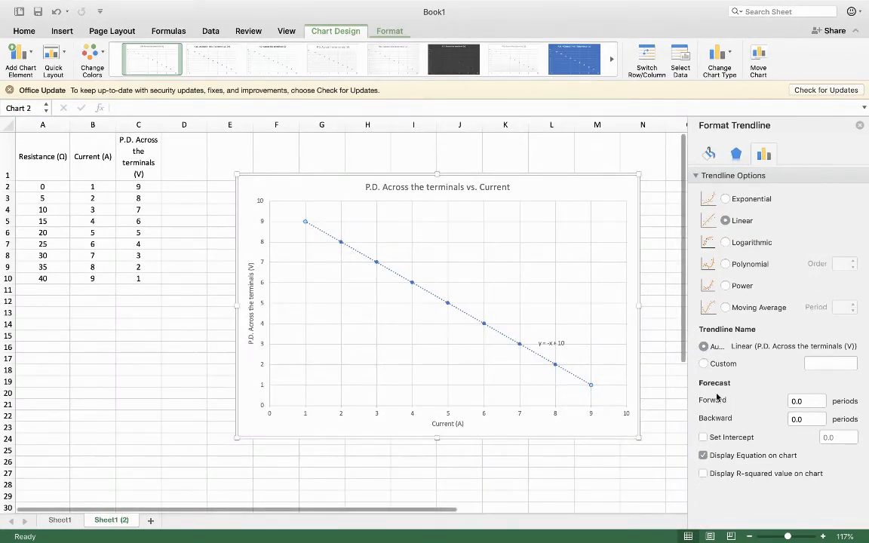
left_click_drag(816, 400, 782, 420)
type("11")
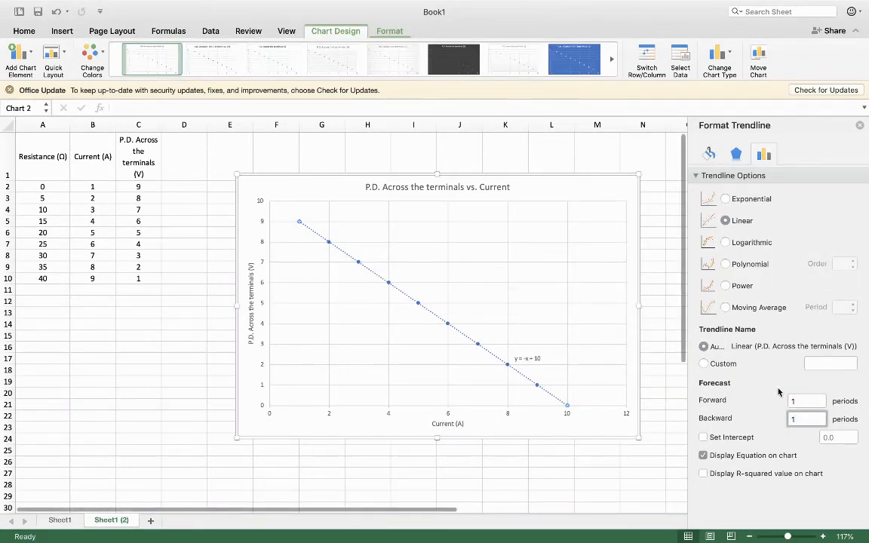
- Try a backward forecast of 2 periods on the trendline, and return it to 1 period
left_click_drag(819, 415, 747, 417)
type("2")
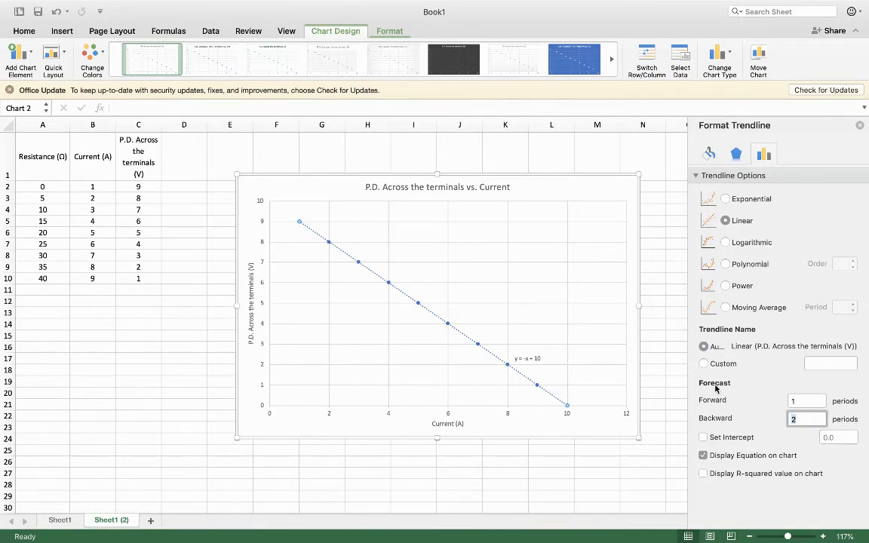
key("Return")
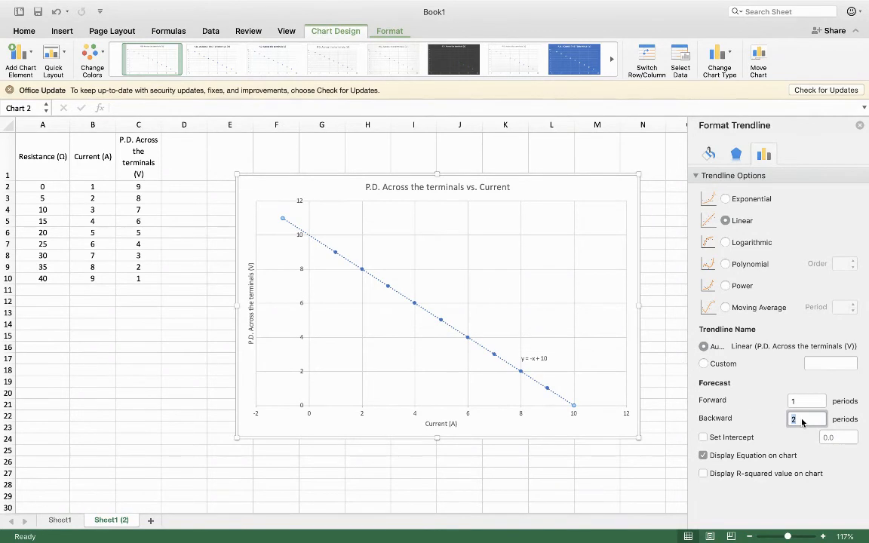
key("Return")
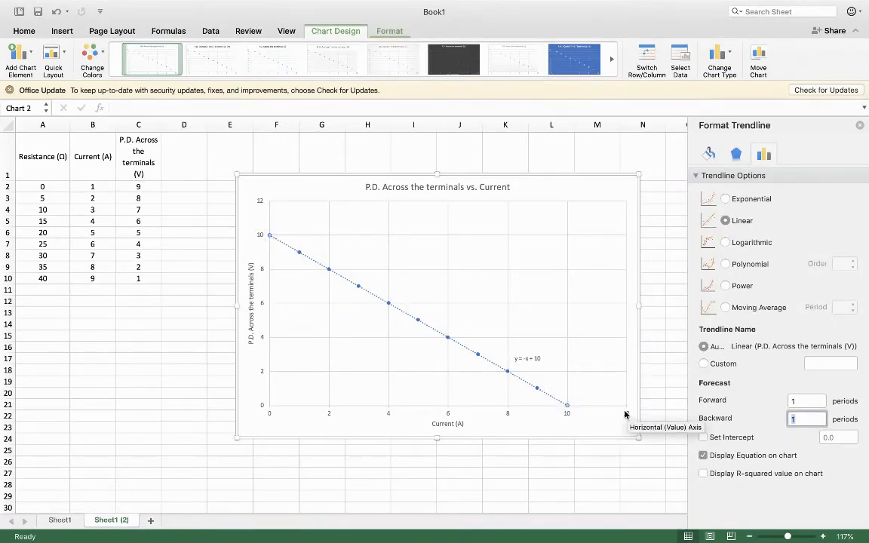
- Set the vertical axis's maximum bound to 11 and its major unit to 1
left_click(260, 238)
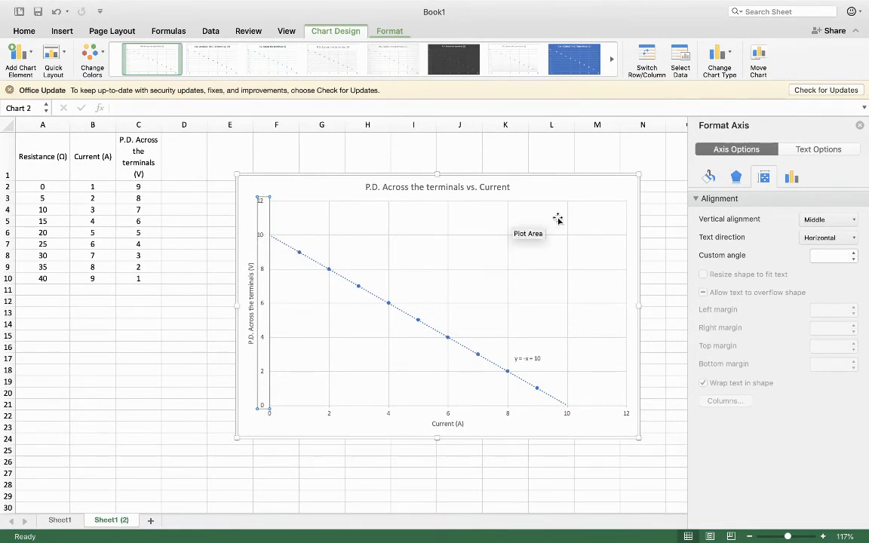
left_click(792, 178)
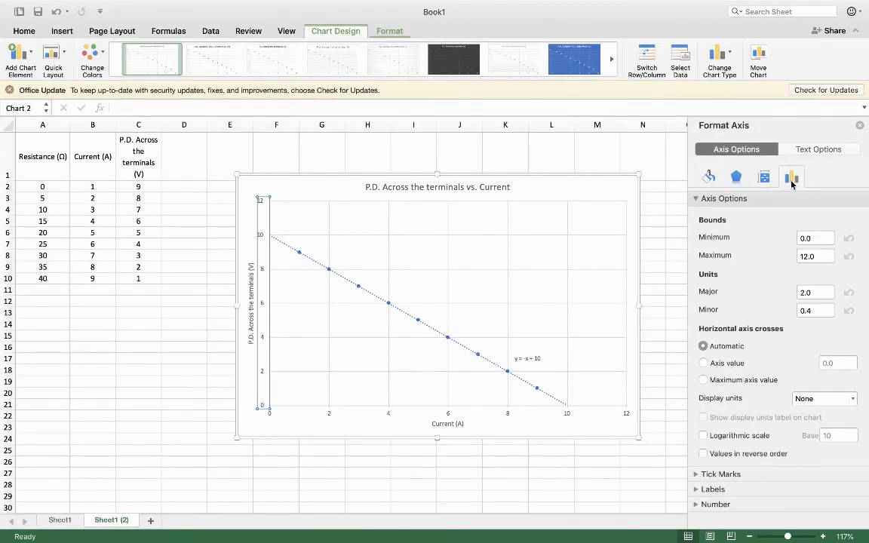
left_click(818, 239)
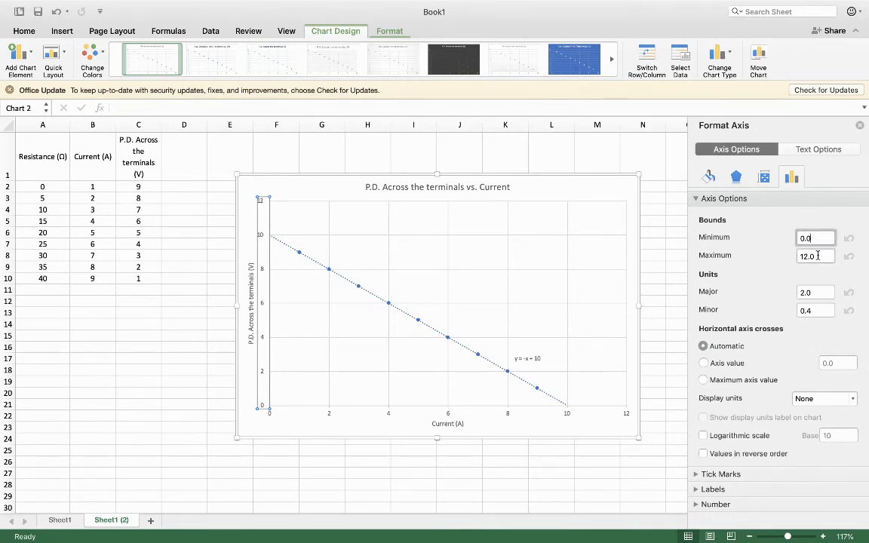
left_click(818, 256)
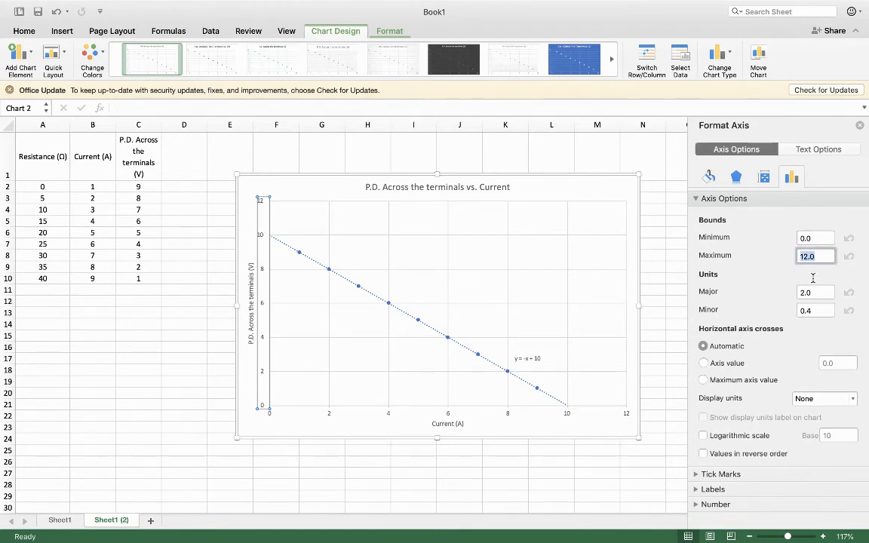
type("11")
key("Return")
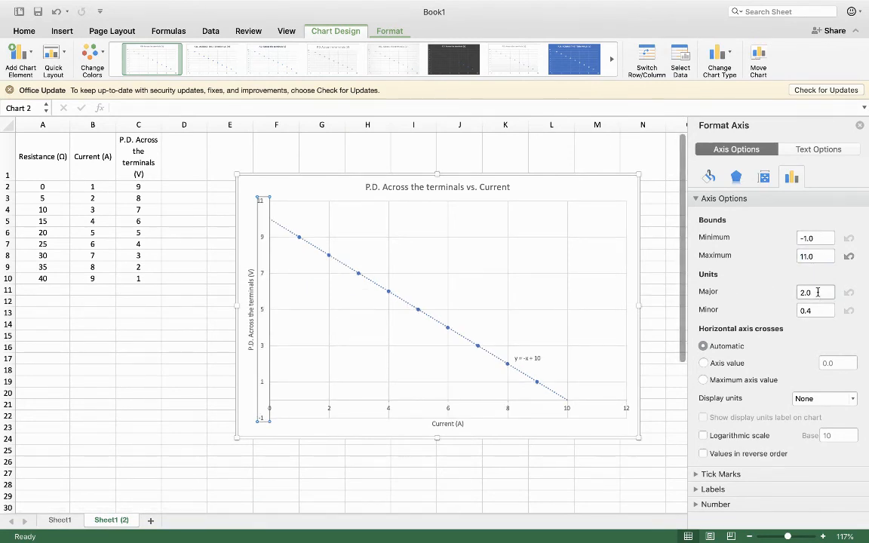
double_click(817, 292)
type("1")
key("Return")
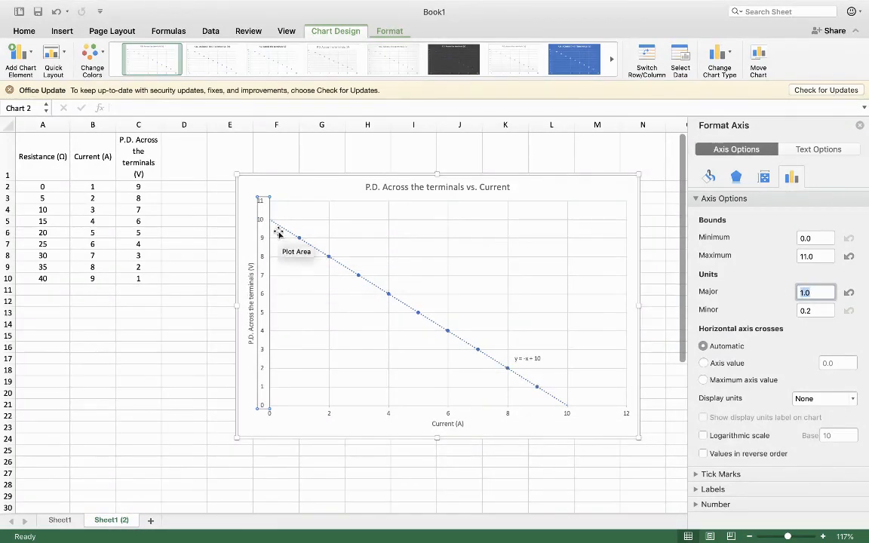
- Set the horizontal axis's maximum bound to 11 and its major unit to 1
left_click(568, 414)
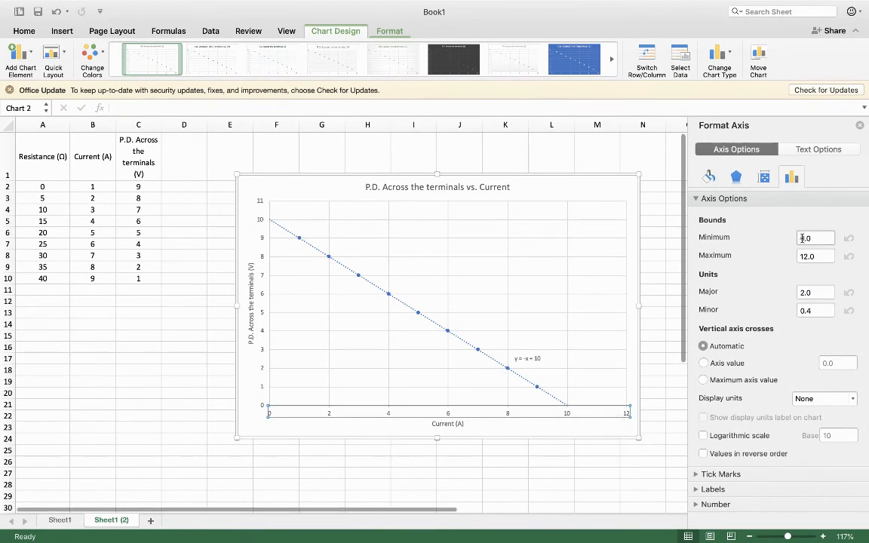
left_click_drag(818, 255, 801, 259)
type("1")
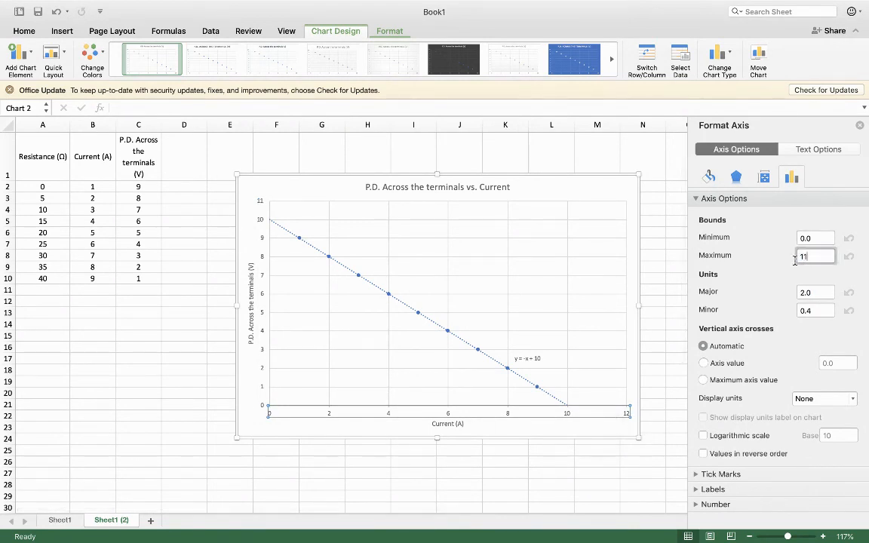
type("1")
key("Return")
double_click(825, 291)
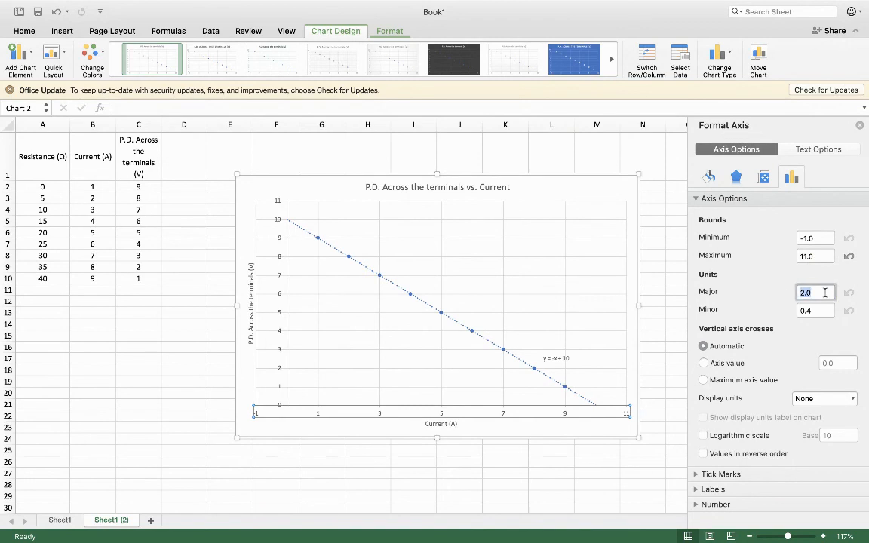
type("11")
key("Return")
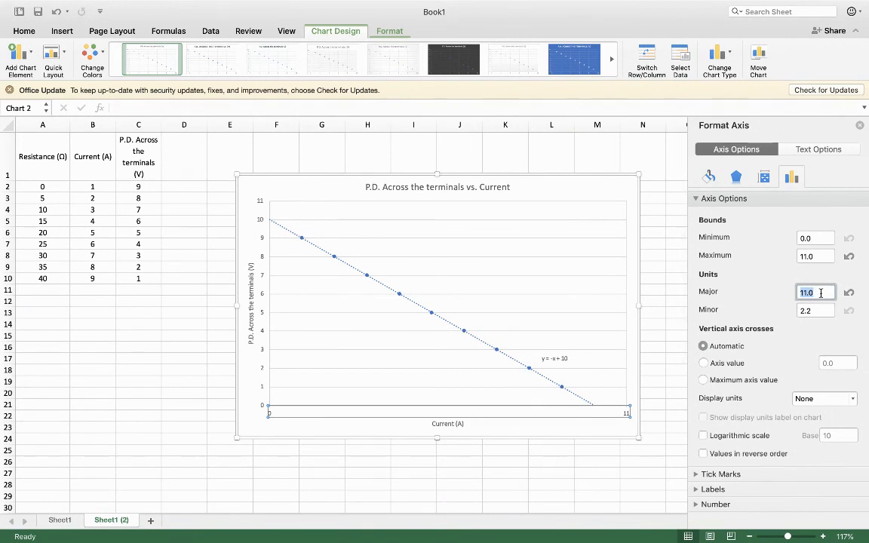
type("1")
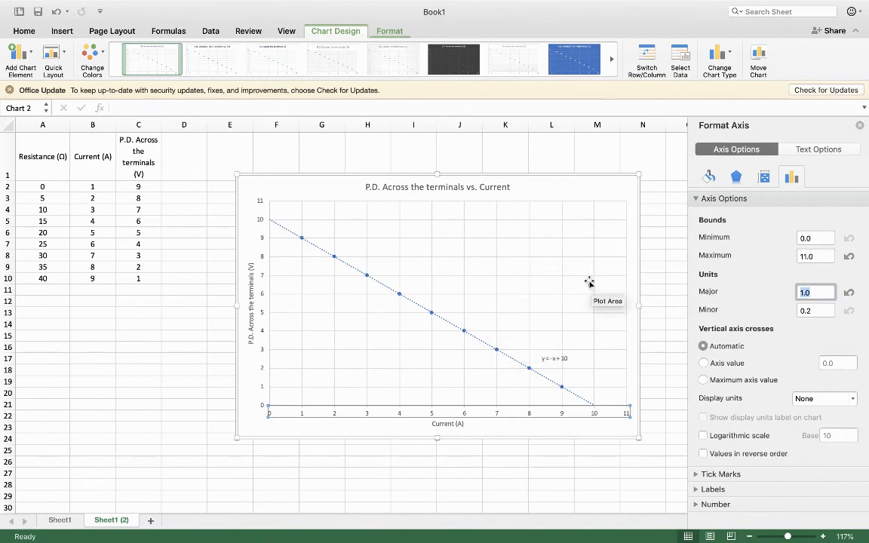
left_click(383, 429)
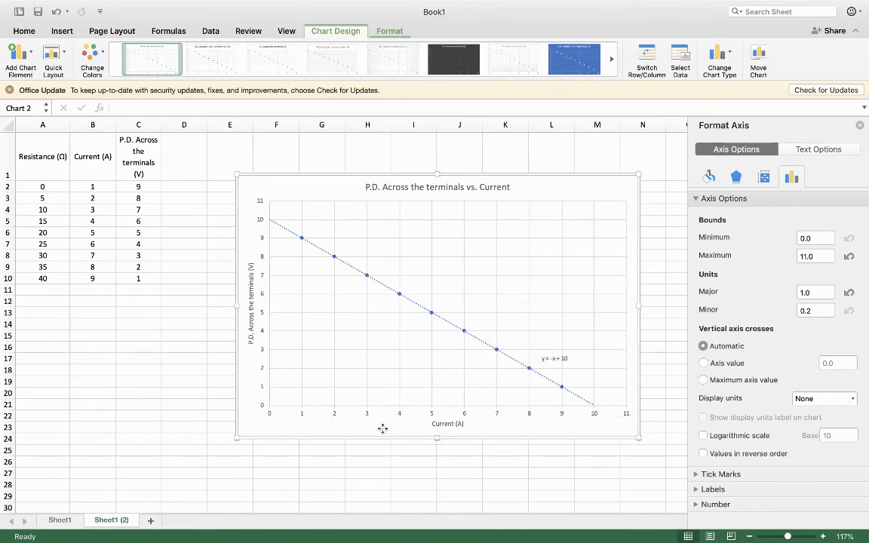